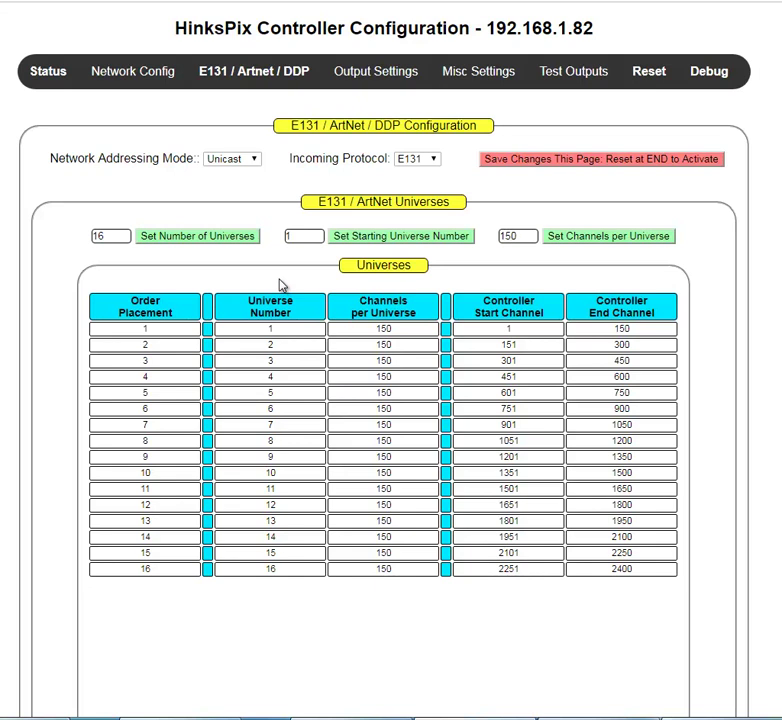
# - Switch the Network Addressing Mode to Multicast
pyautogui.click(255, 162)
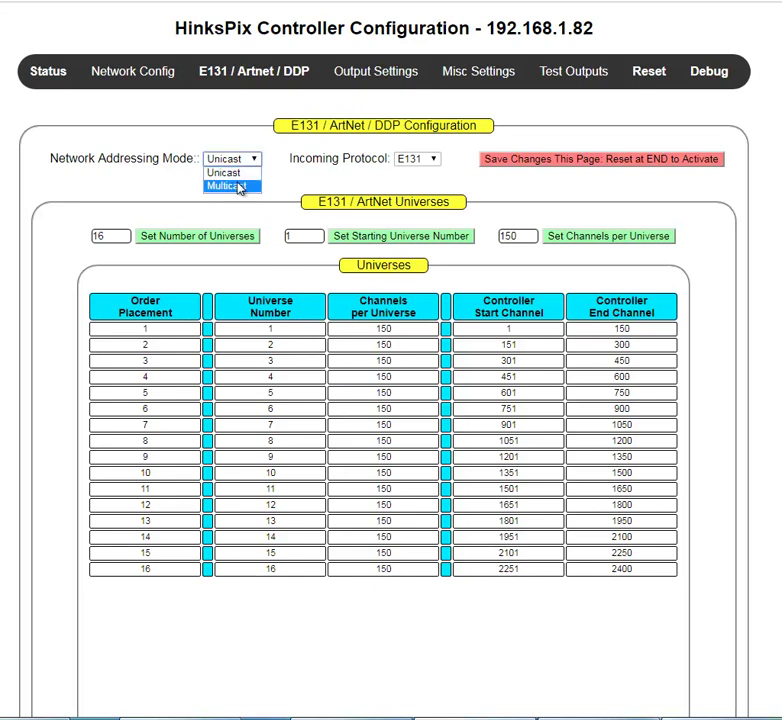
pyautogui.click(267, 166)
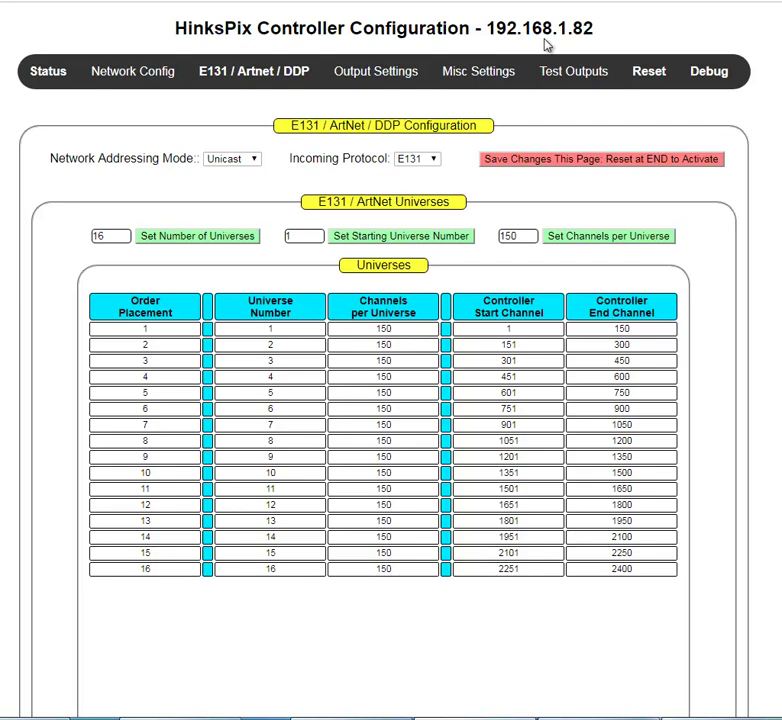
pyautogui.click(253, 160)
pyautogui.click(249, 187)
# - Return addressing to Unicast and bring up the Incoming Protocol choices
pyautogui.click(255, 158)
pyautogui.click(236, 172)
pyautogui.click(434, 162)
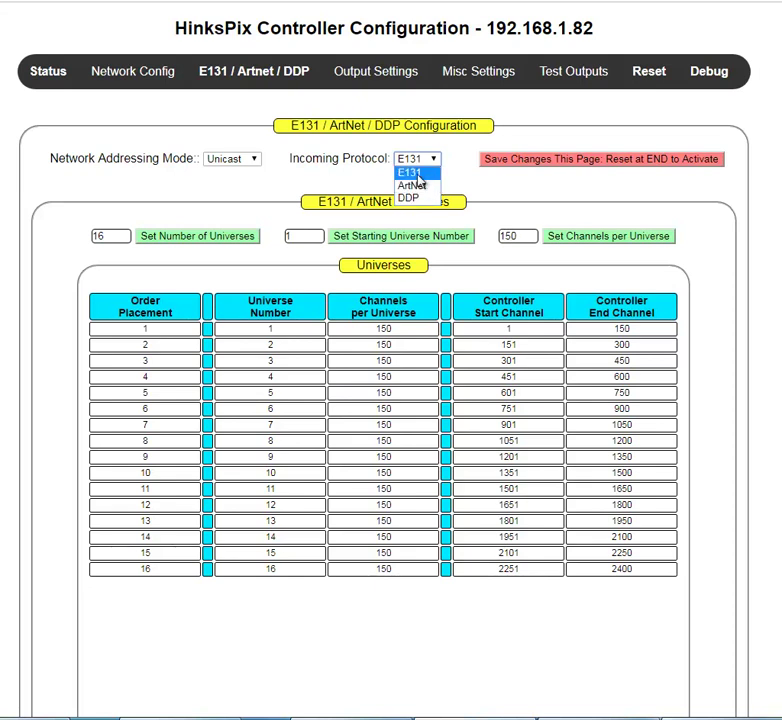
# - Close the Incoming Protocol list, leaving E131 selected
pyautogui.click(365, 178)
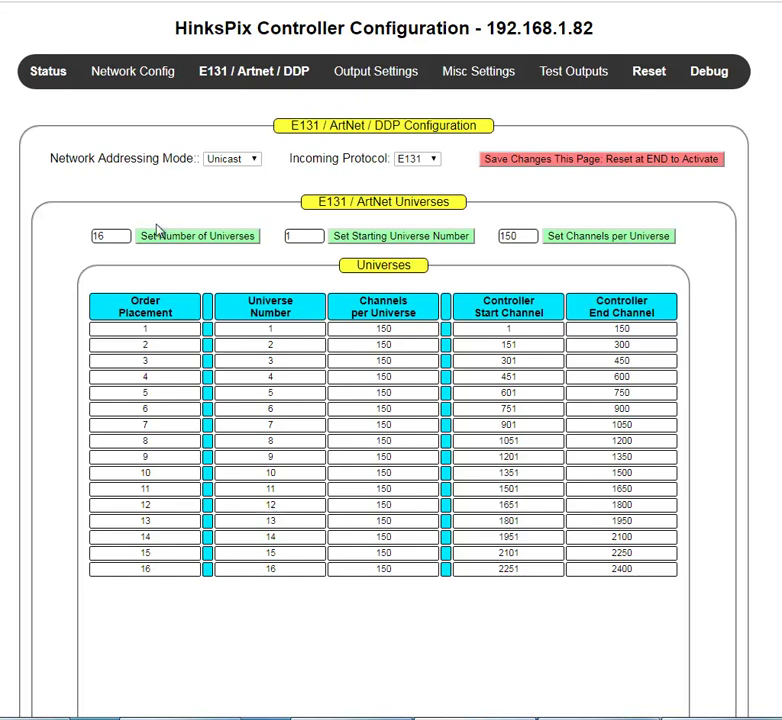
# - Set the Number of Universes to 145 and scroll through the enlarged universe table
pyautogui.click(117, 238)
pyautogui.doubleClick(117, 238)
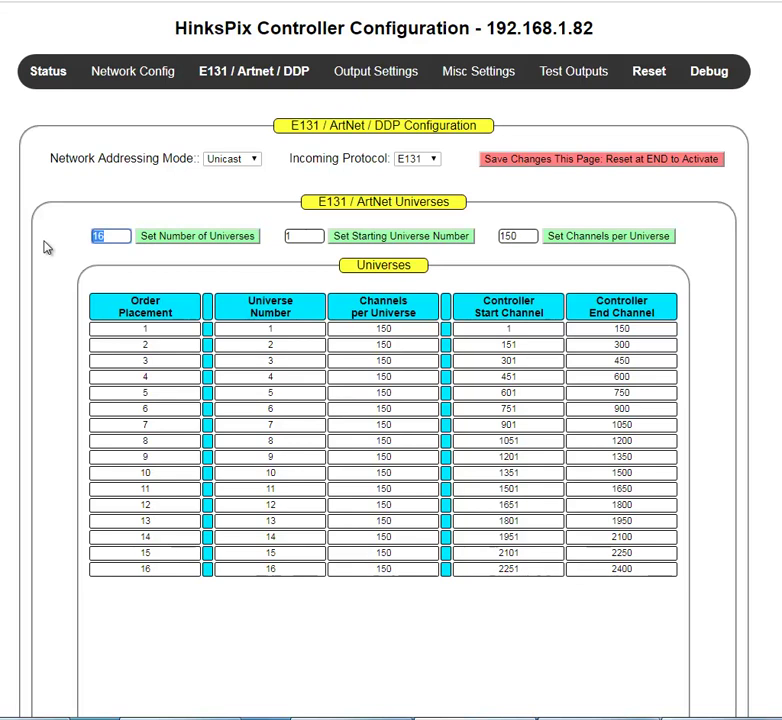
pyautogui.write('145')
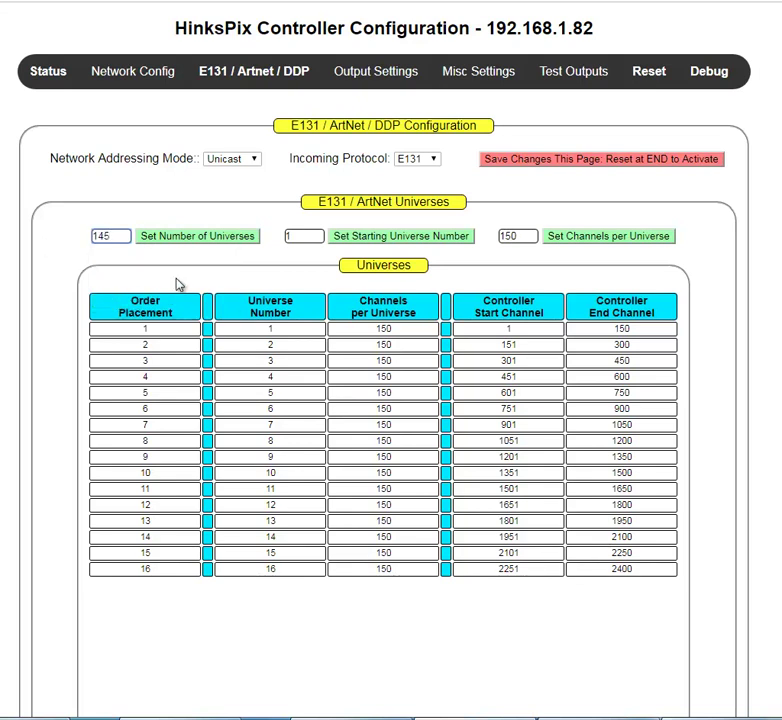
pyautogui.click(197, 240)
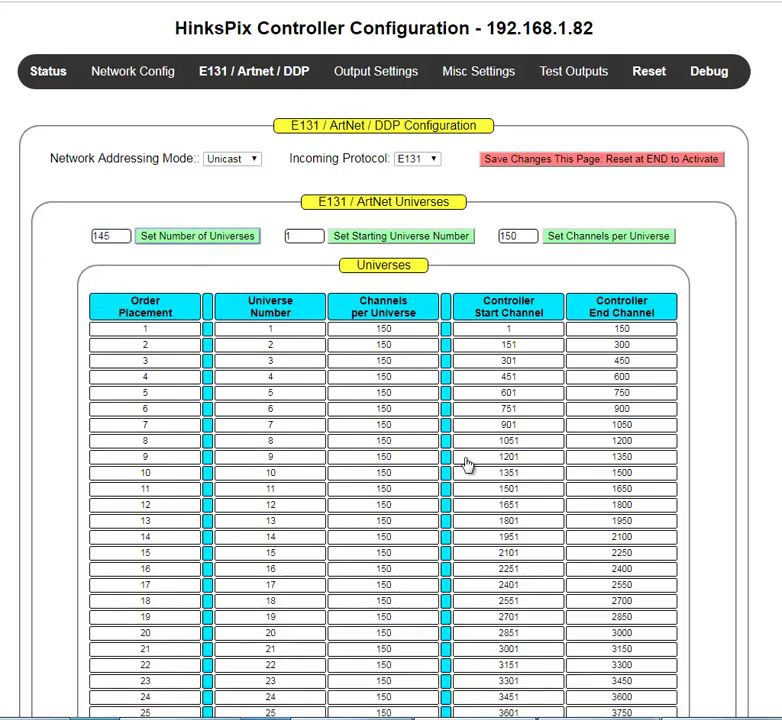
pyautogui.scroll(-1, 453, 452)
pyautogui.scroll(-12, 453, 452)
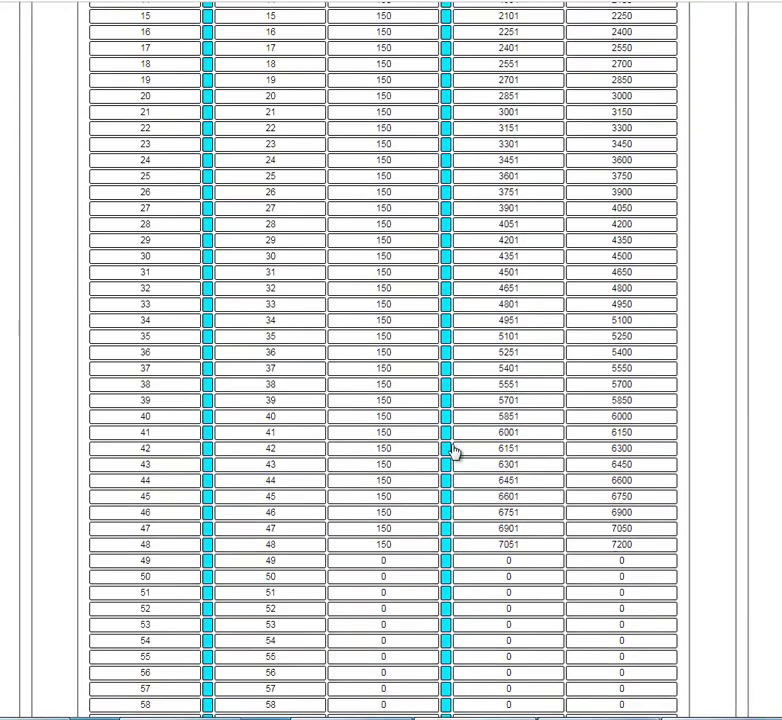
pyautogui.scroll(-8, 453, 452)
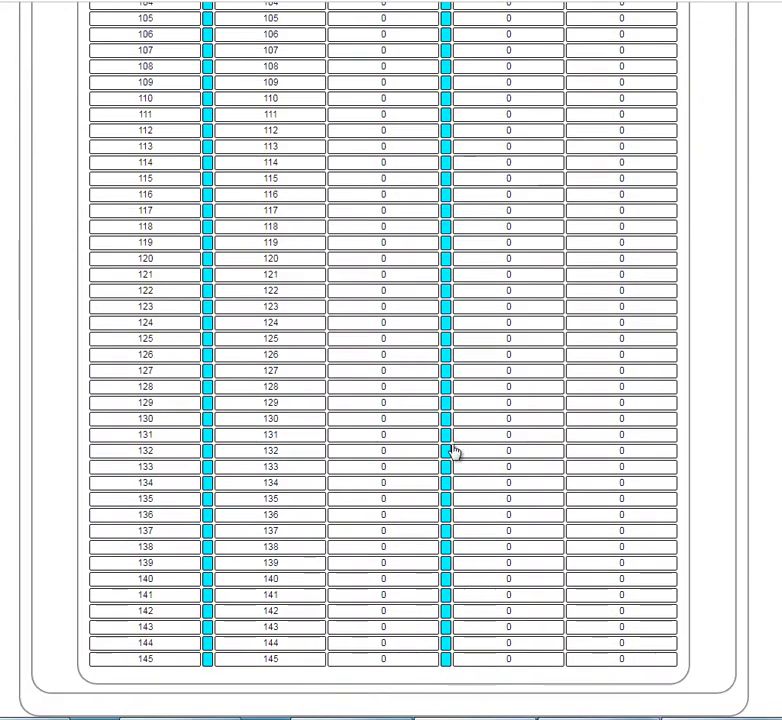
pyautogui.scroll(1, 453, 452)
pyautogui.scroll(16, 453, 452)
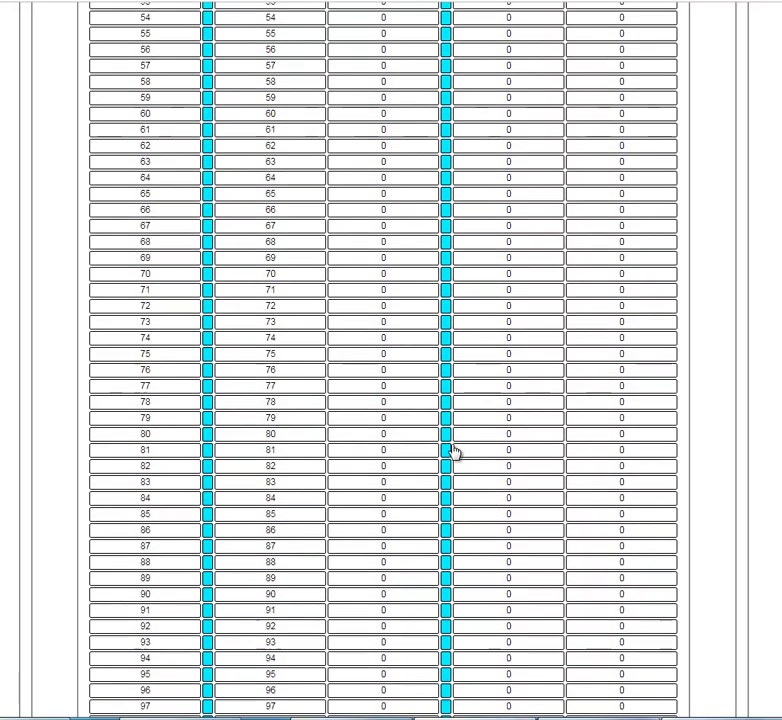
pyautogui.scroll(12, 453, 452)
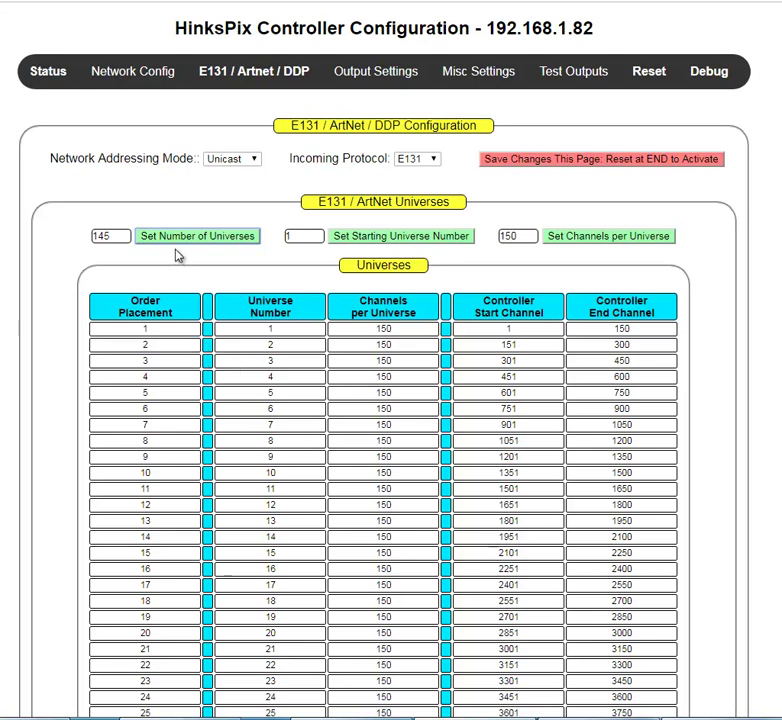
# - Change the Number of Universes from 145 back to 16
pyautogui.moveTo(115, 235); pyautogui.dragTo(77, 241)
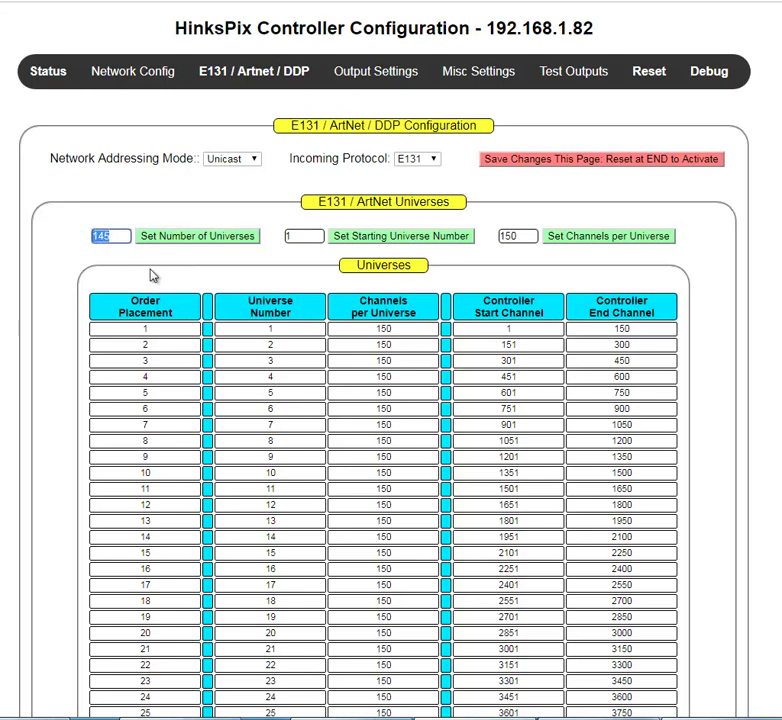
pyautogui.write('16')
pyautogui.click(185, 244)
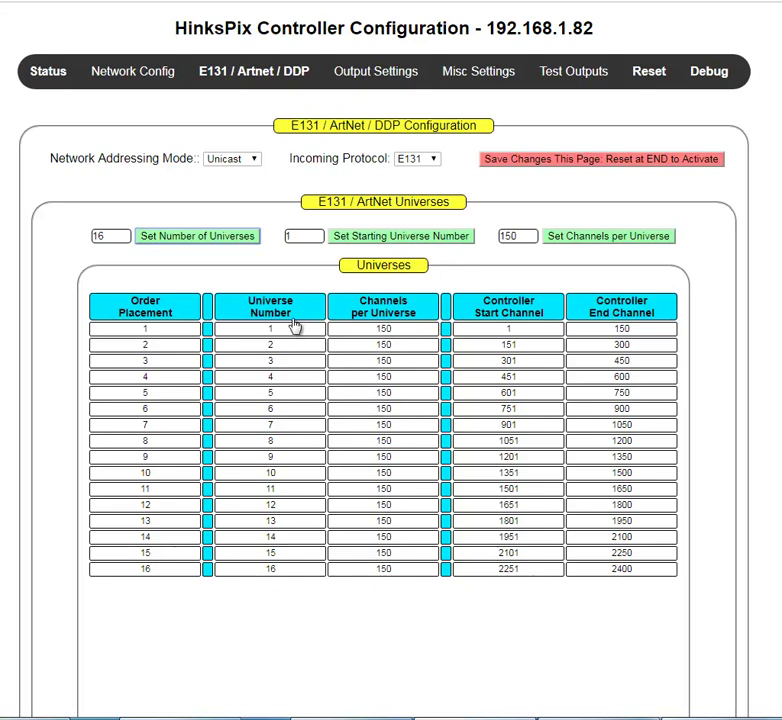
pyautogui.doubleClick(297, 236)
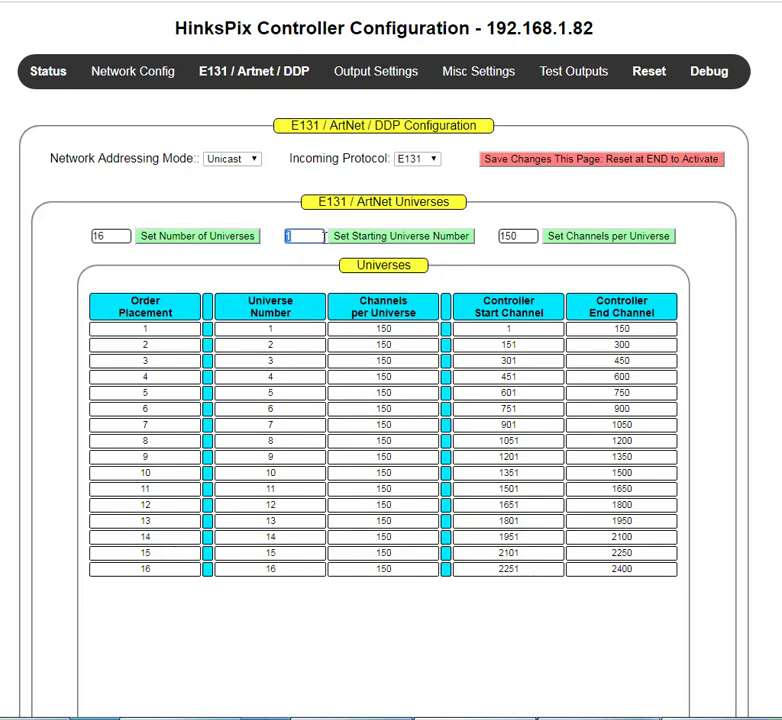
pyautogui.write('101')
pyautogui.click(379, 240)
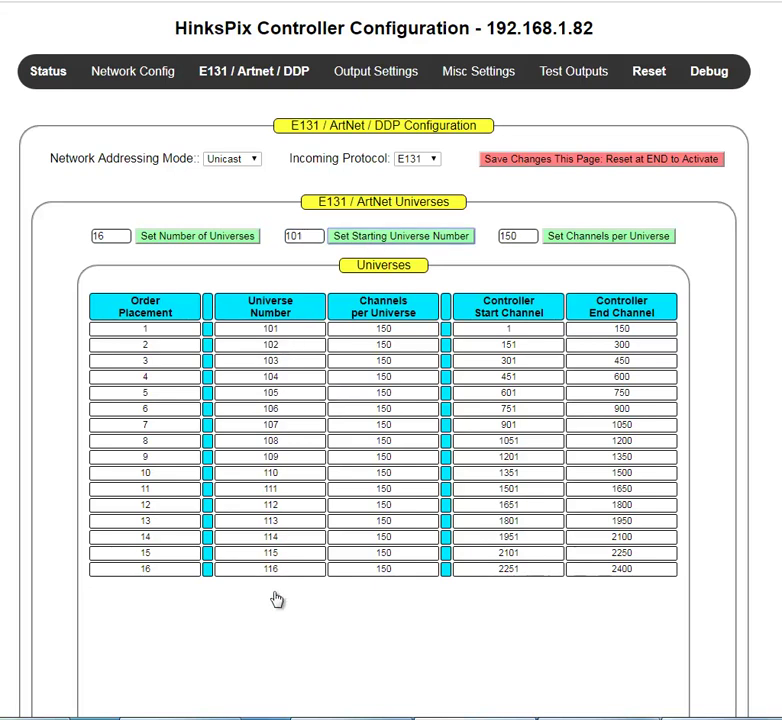
# - Set Channels per Universe to 300 for all 16 universes
pyautogui.doubleClick(492, 235)
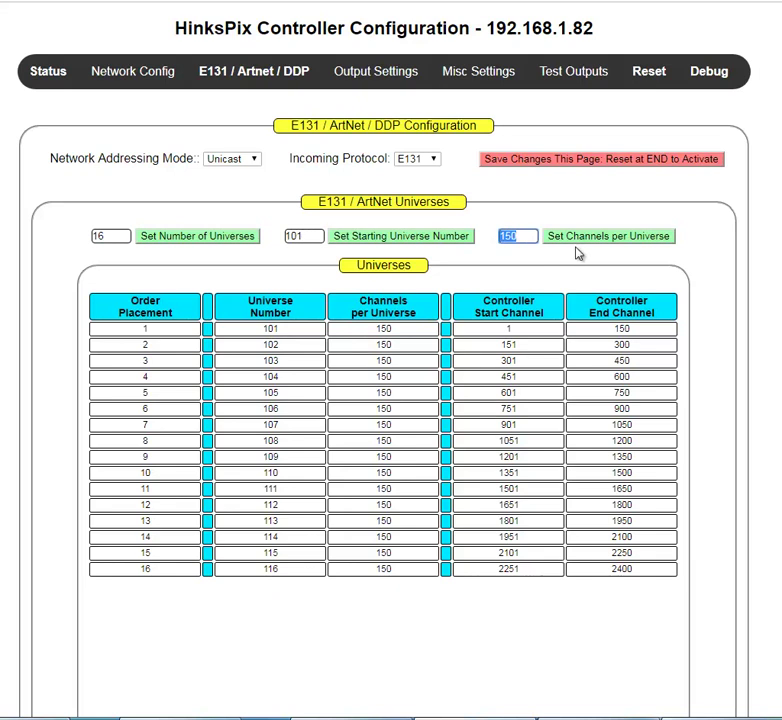
pyautogui.write('300')
pyautogui.click(576, 241)
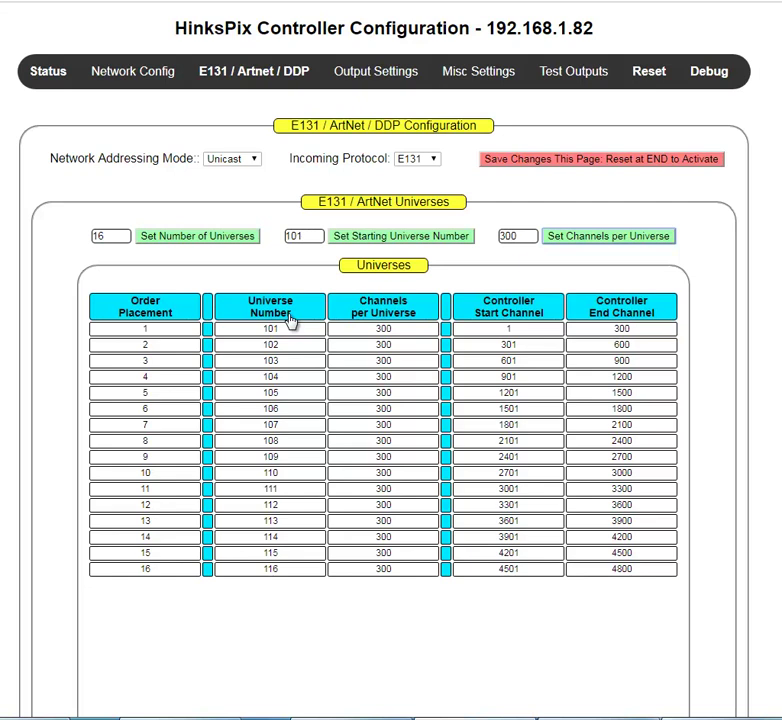
pyautogui.moveTo(365, 71)
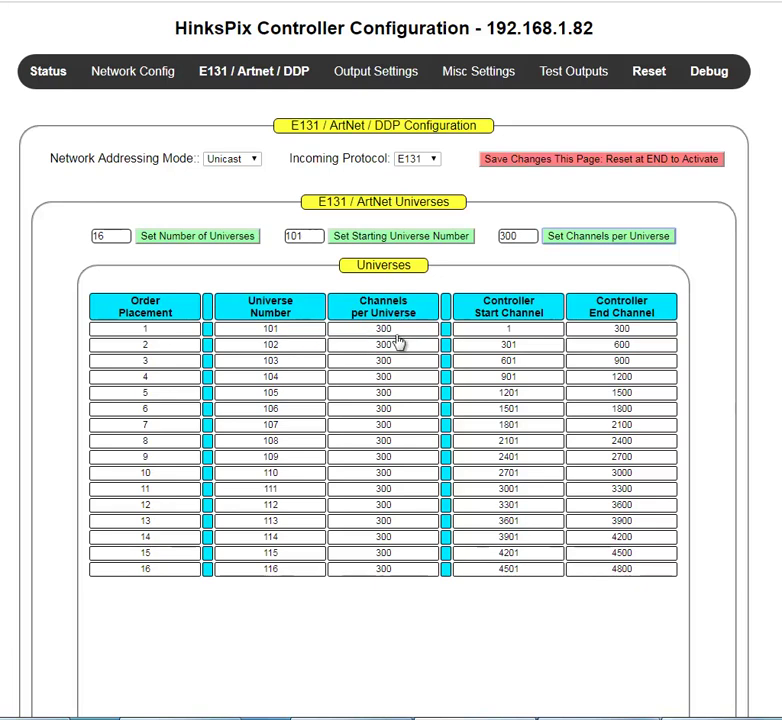
# - Change the Channels per Universe value from 300 to 150 and apply it
pyautogui.moveTo(524, 235); pyautogui.dragTo(487, 233)
pyautogui.write('150')
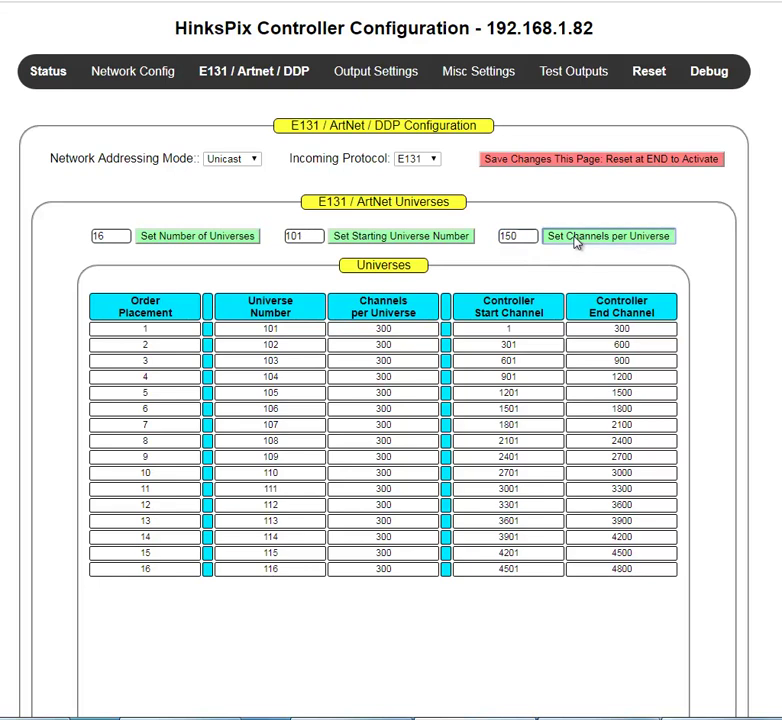
pyautogui.click(576, 238)
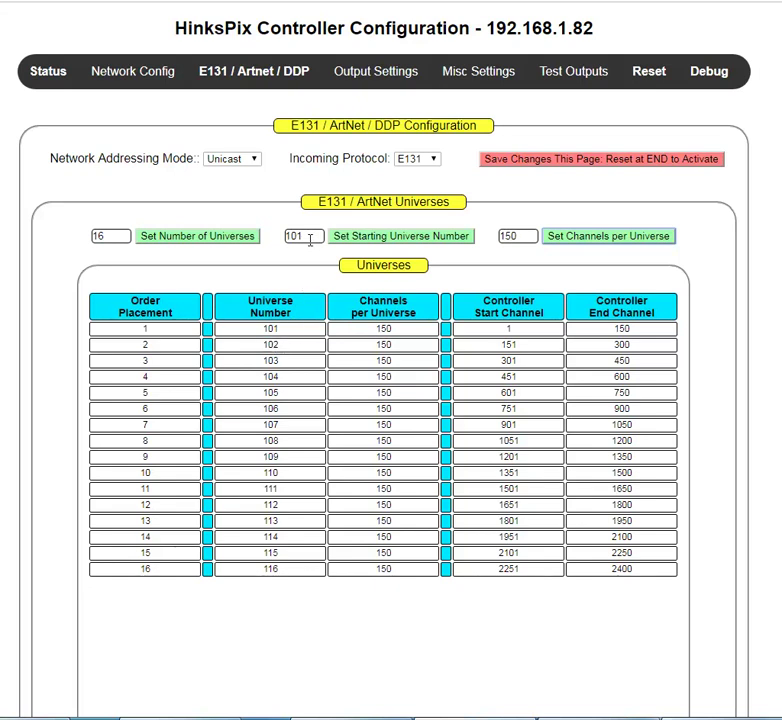
# - Renumber the first row's universe to 1 and the second row's to 5
pyautogui.click(305, 329)
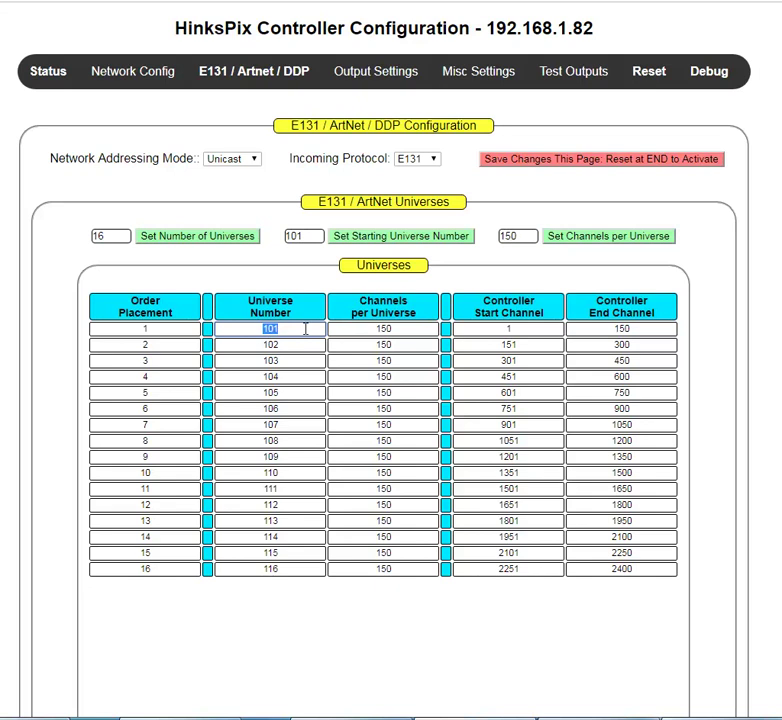
pyautogui.hotkey('ctrl', 'a')
pyautogui.write('1')
pyautogui.click(305, 344)
pyautogui.doubleClick(288, 345)
pyautogui.write('5')
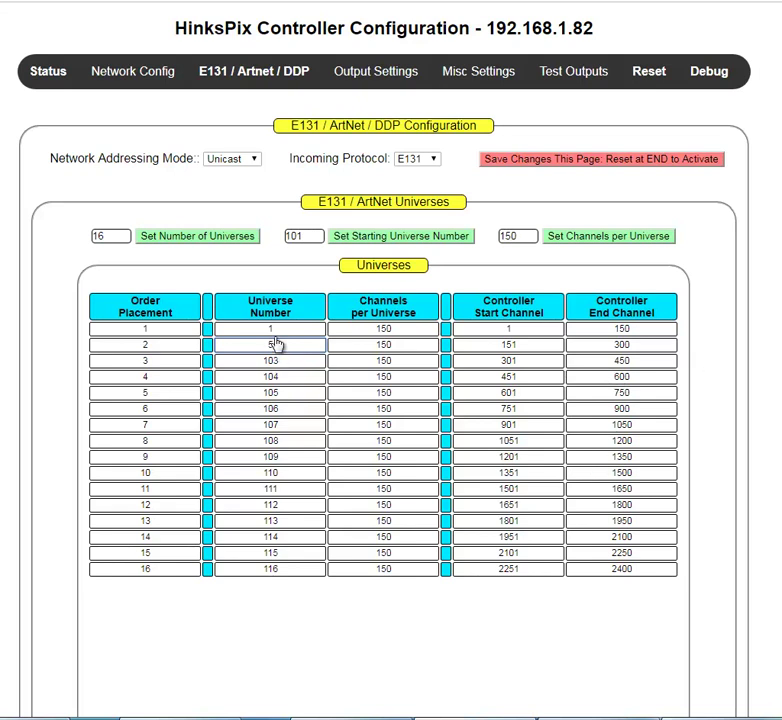
pyautogui.write('5')
# - Apply 300 Channels per Universe to every universe
pyautogui.doubleClick(531, 236)
pyautogui.write('3')
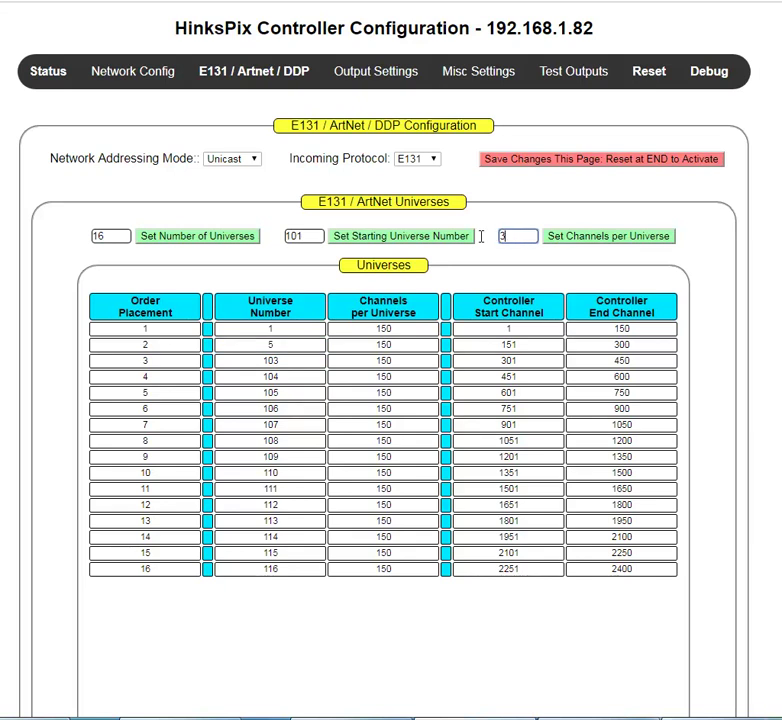
pyautogui.write('00')
pyautogui.click(559, 243)
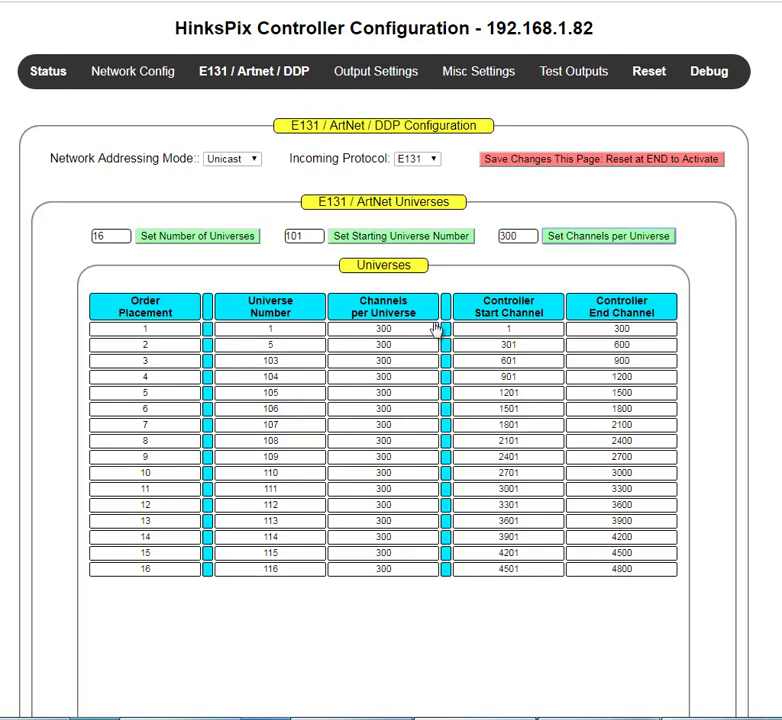
# - Set per-row channel counts: rows 1 and 2 to 150, row 3 to 270, row 11 to 150
pyautogui.doubleClick(405, 331)
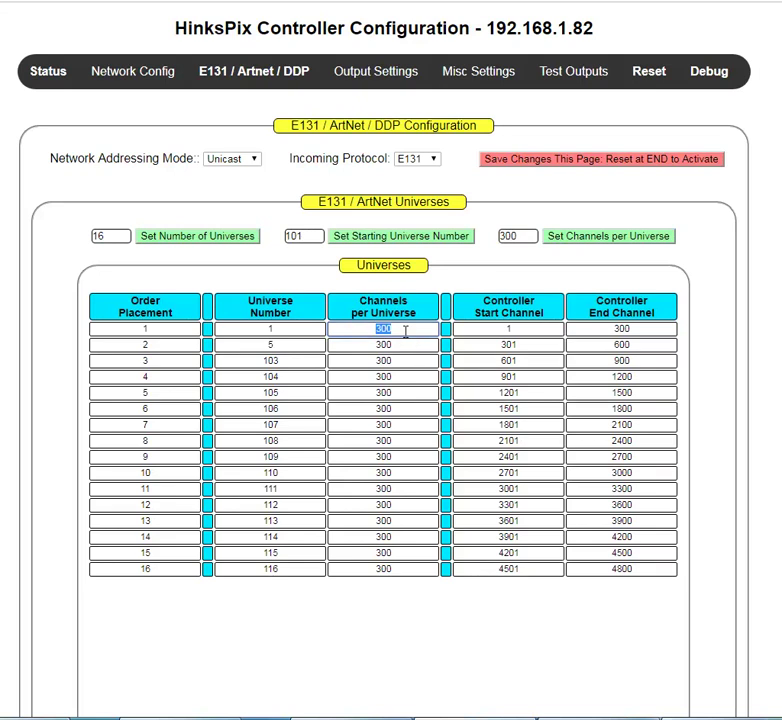
pyautogui.write('150')
pyautogui.doubleClick(383, 345)
pyautogui.write('150')
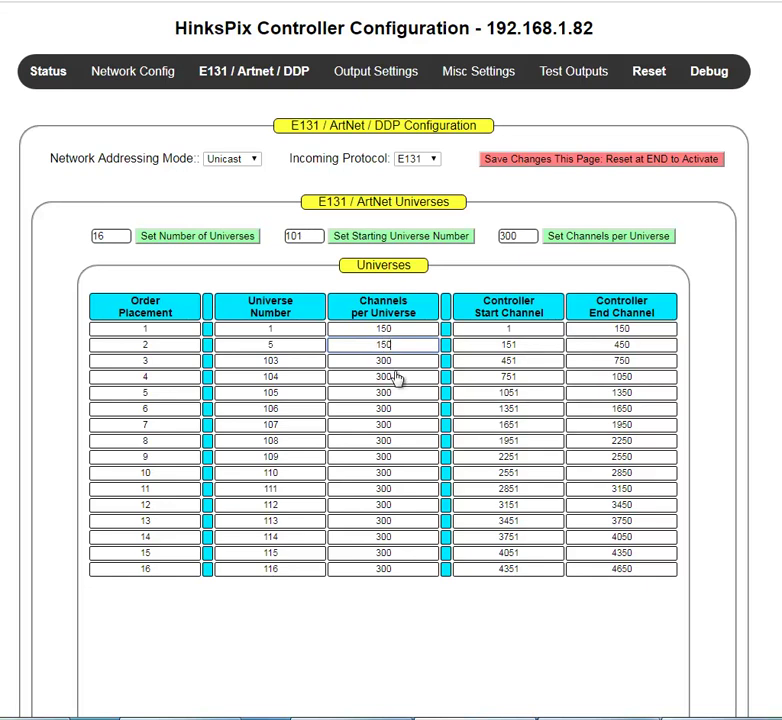
pyautogui.doubleClick(396, 362)
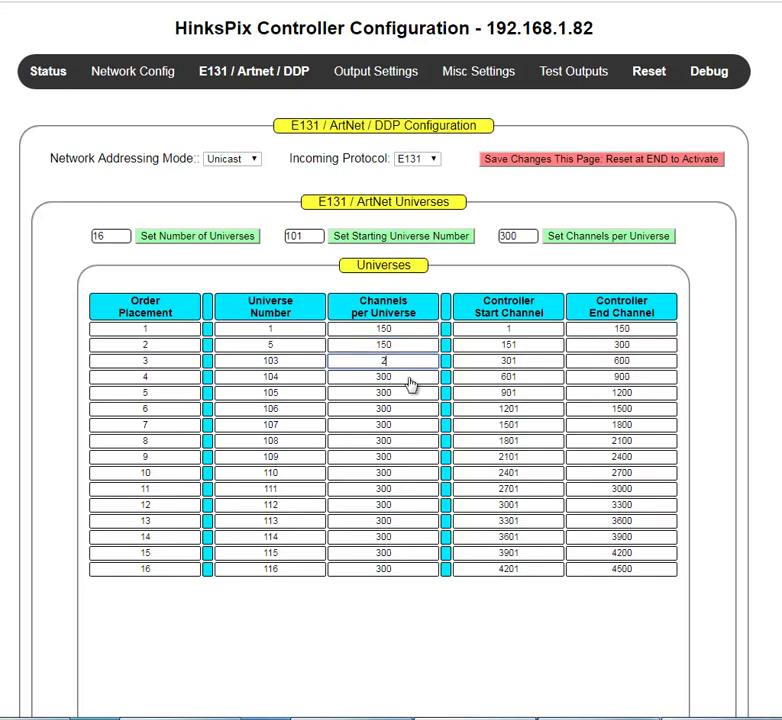
pyautogui.write('270')
pyautogui.doubleClick(400, 491)
pyautogui.write('150')
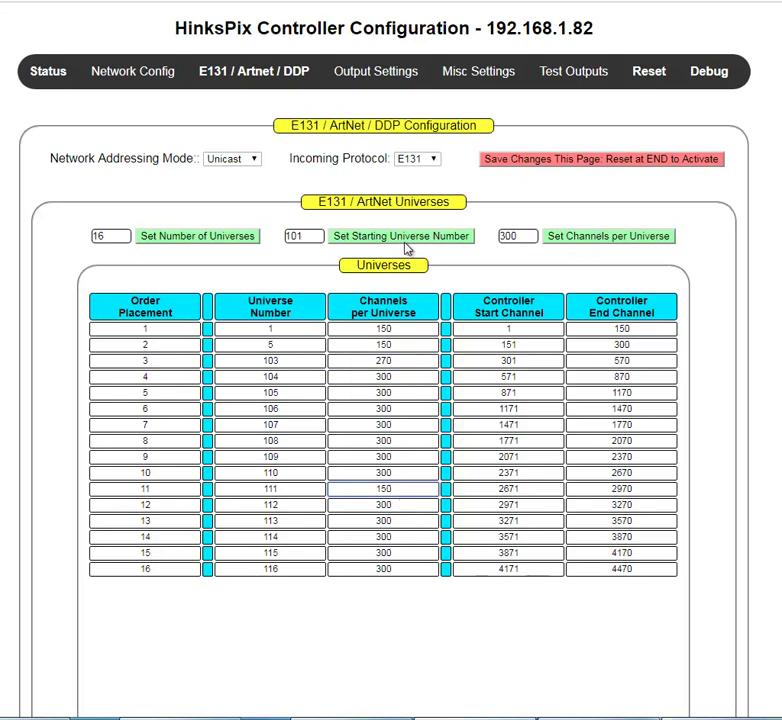